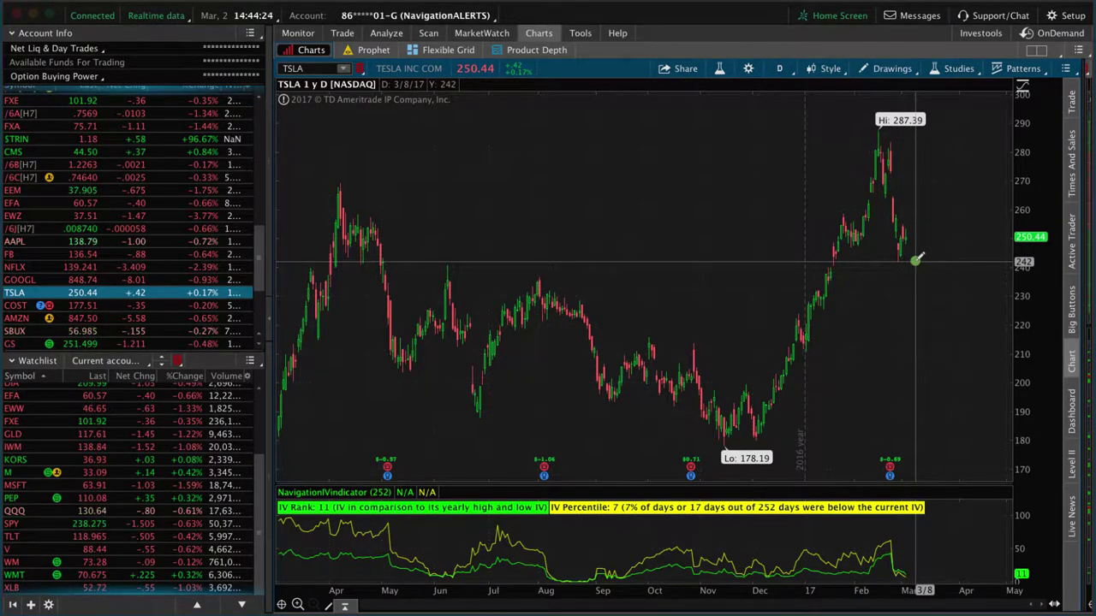
Create a buy order for one TSLA 21 APR 17 call vertical, long the 240 strike and short the 260
{"action": "left_click", "coordinate": [343, 33]}
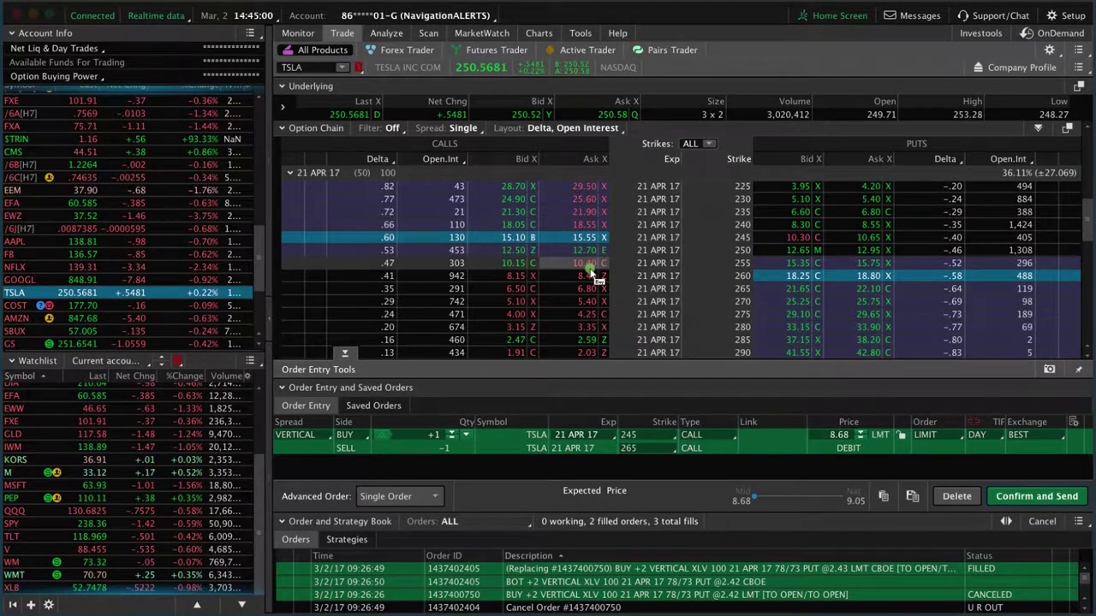
{"action": "right_click", "coordinate": [562, 227]}
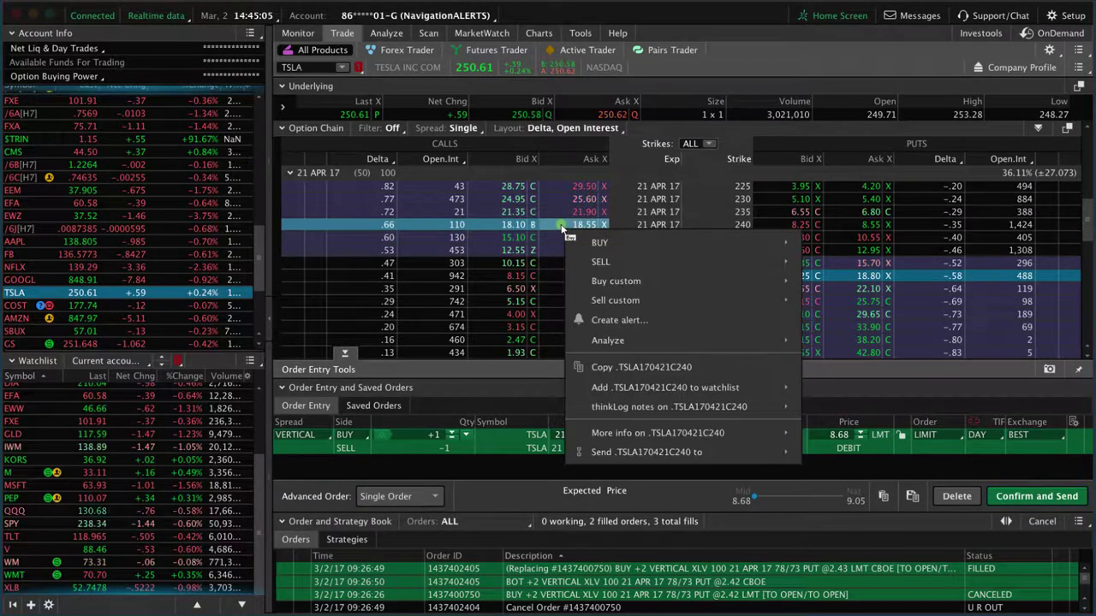
{"action": "mouse_move", "coordinate": [764, 241]}
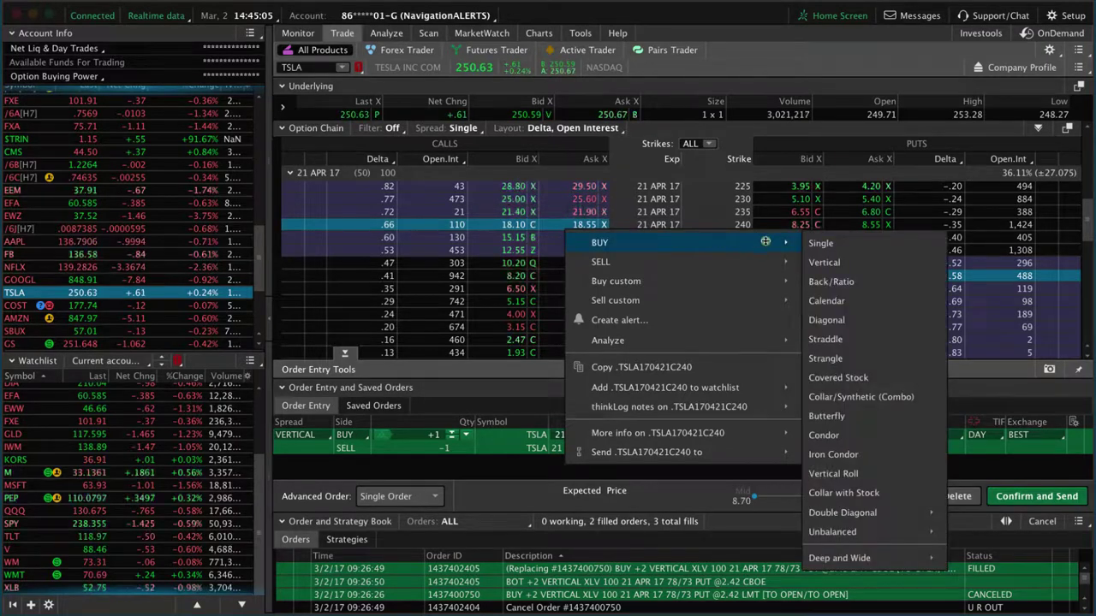
{"action": "left_click", "coordinate": [825, 263]}
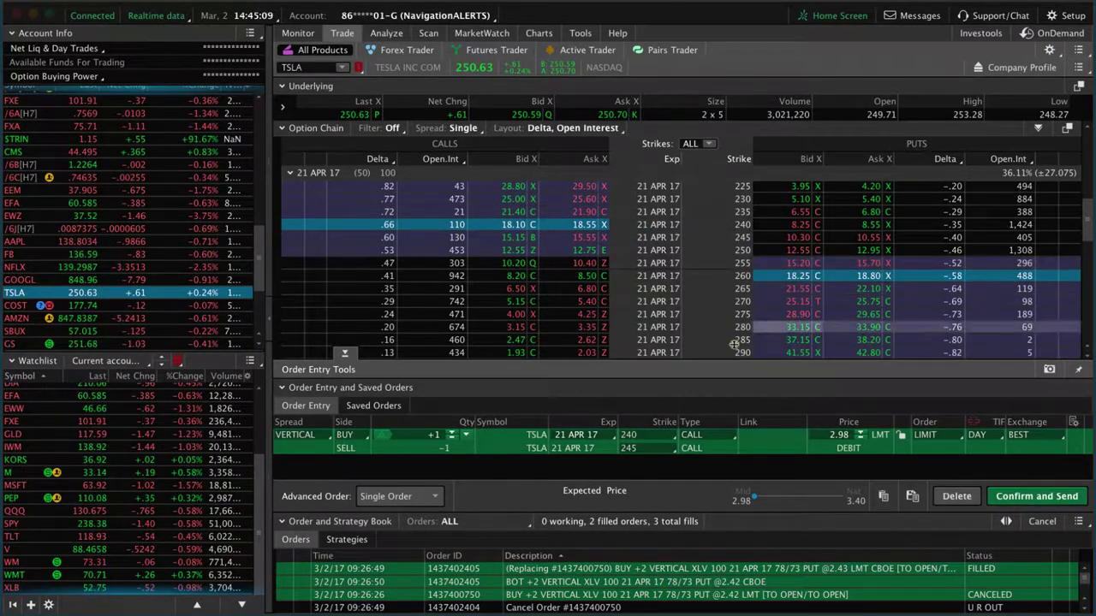
{"action": "left_click", "coordinate": [639, 450]}
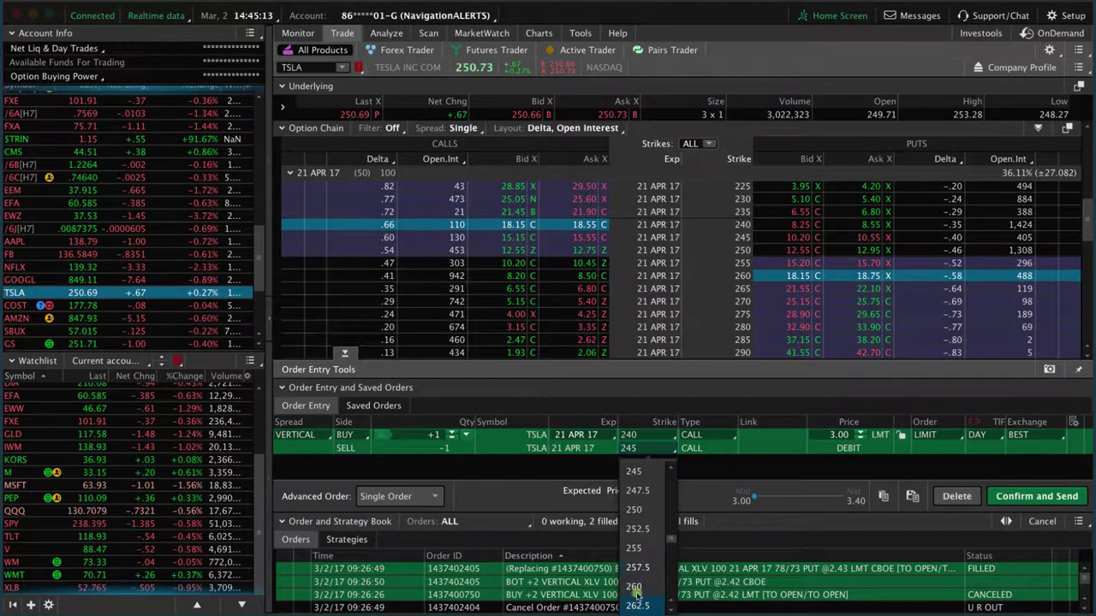
{"action": "left_click", "coordinate": [634, 589]}
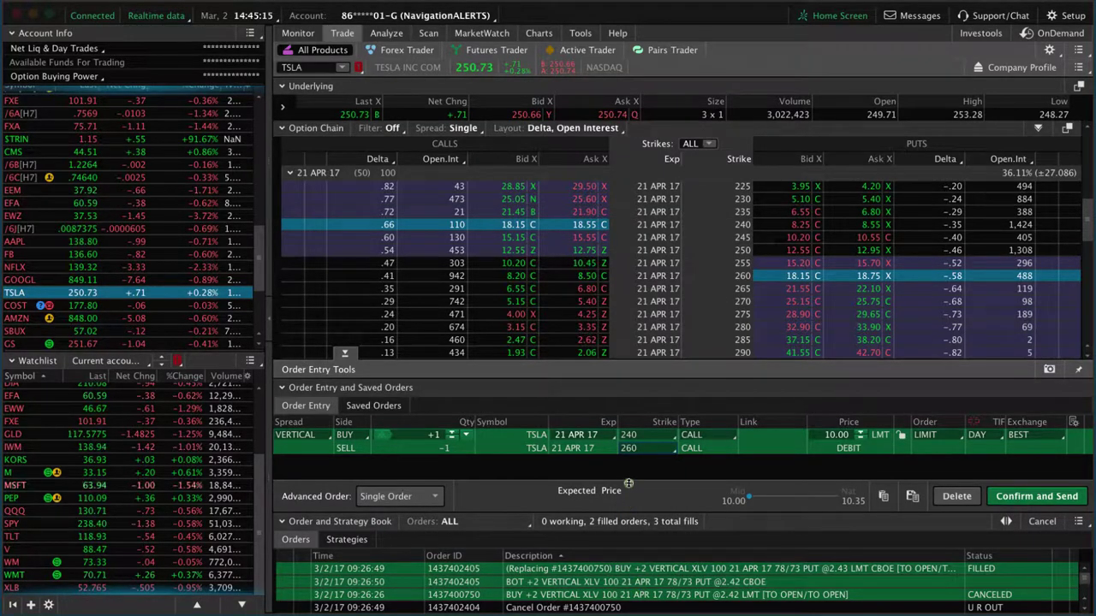
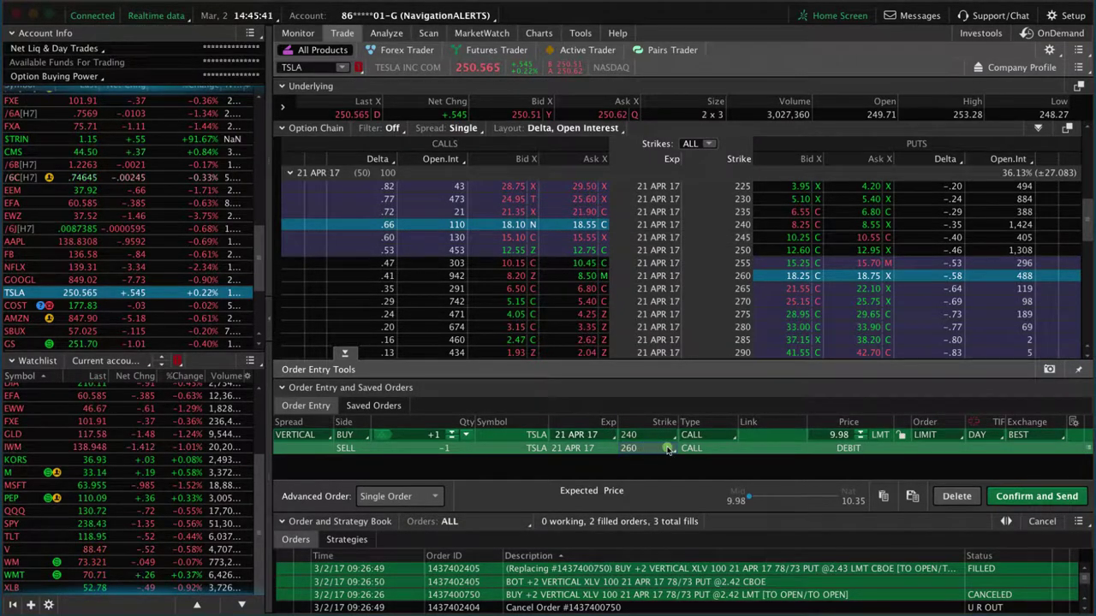
Analyze the 240/260 call vertical on the risk profile and set the price slices to Break Even
{"action": "right_click", "coordinate": [749, 450]}
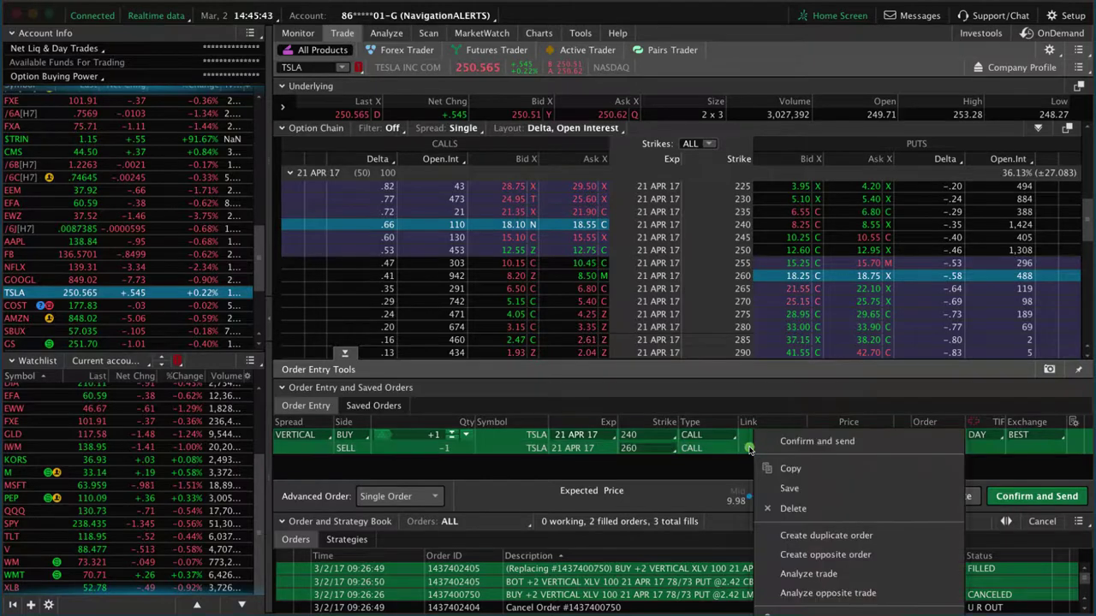
{"action": "left_click", "coordinate": [781, 573]}
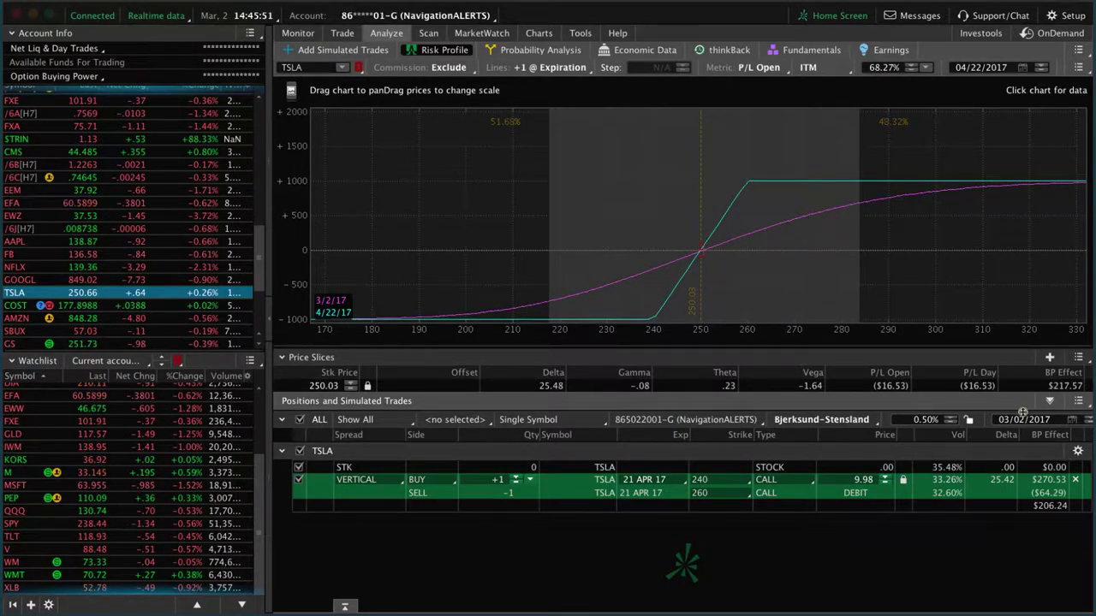
{"action": "left_click", "coordinate": [1076, 359]}
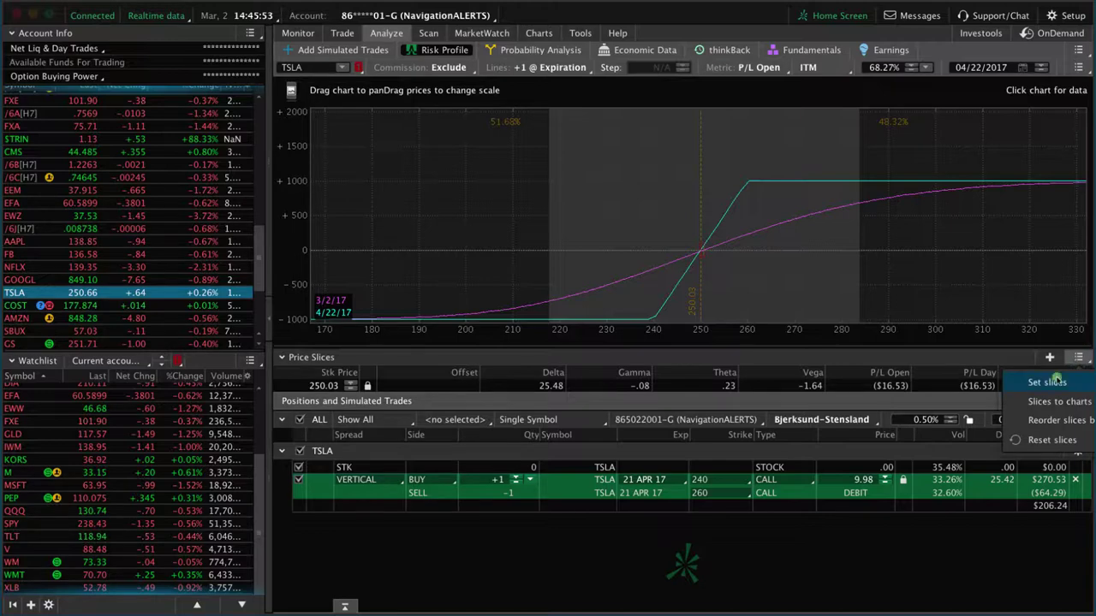
{"action": "mouse_move", "coordinate": [1056, 380]}
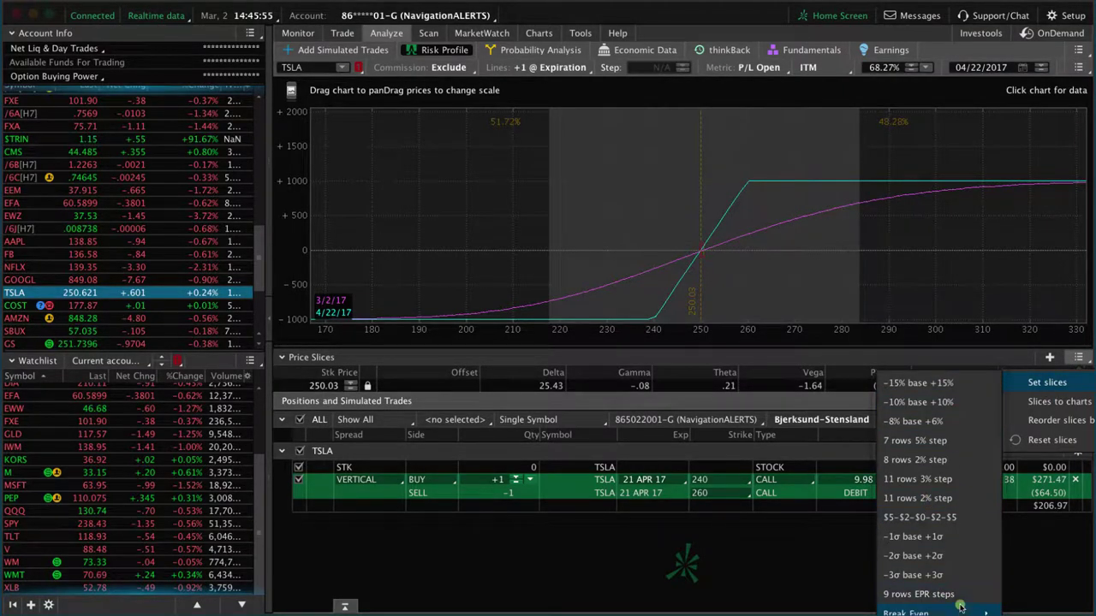
{"action": "mouse_move", "coordinate": [960, 608]}
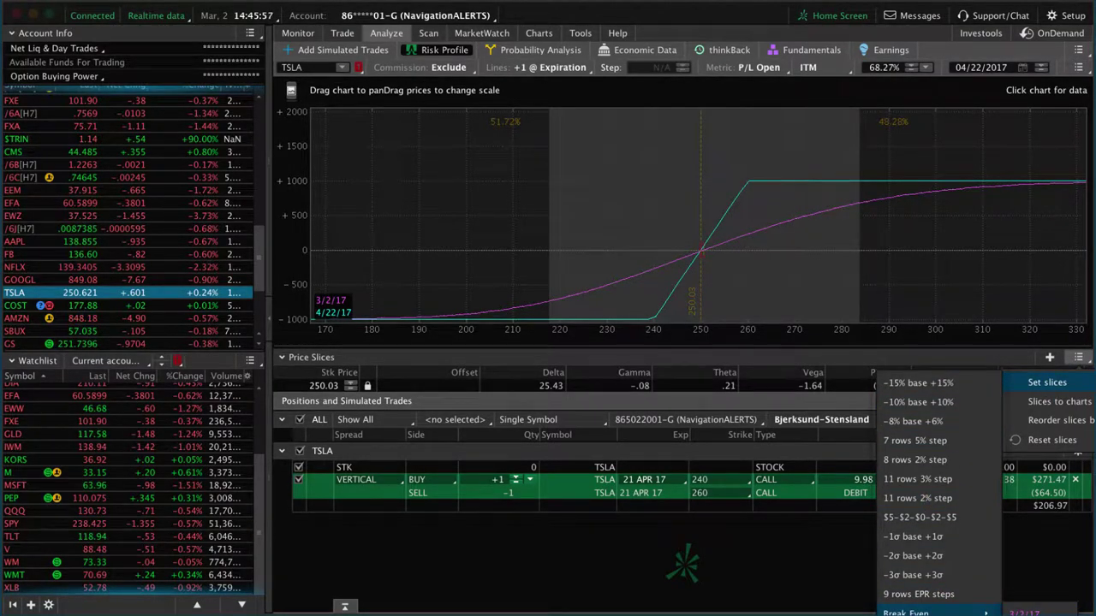
{"action": "left_click", "coordinate": [1025, 614]}
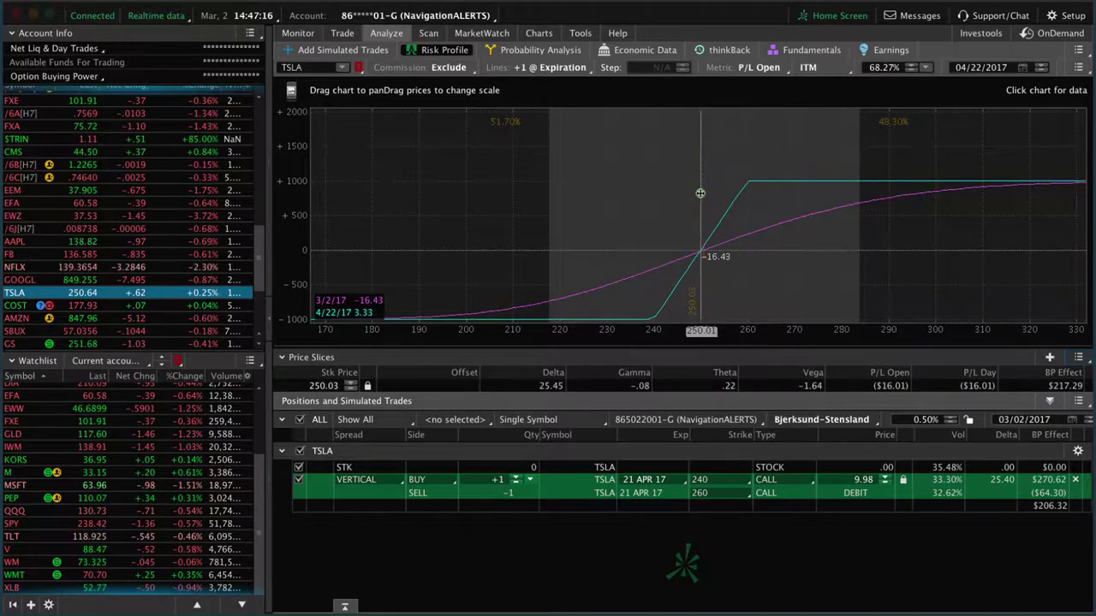
Inspect the vertical's profit and loss along the risk profile at a stock price of about 264
{"action": "left_click_drag", "start_coordinate": [700, 194], "coordinate": [767, 207]}
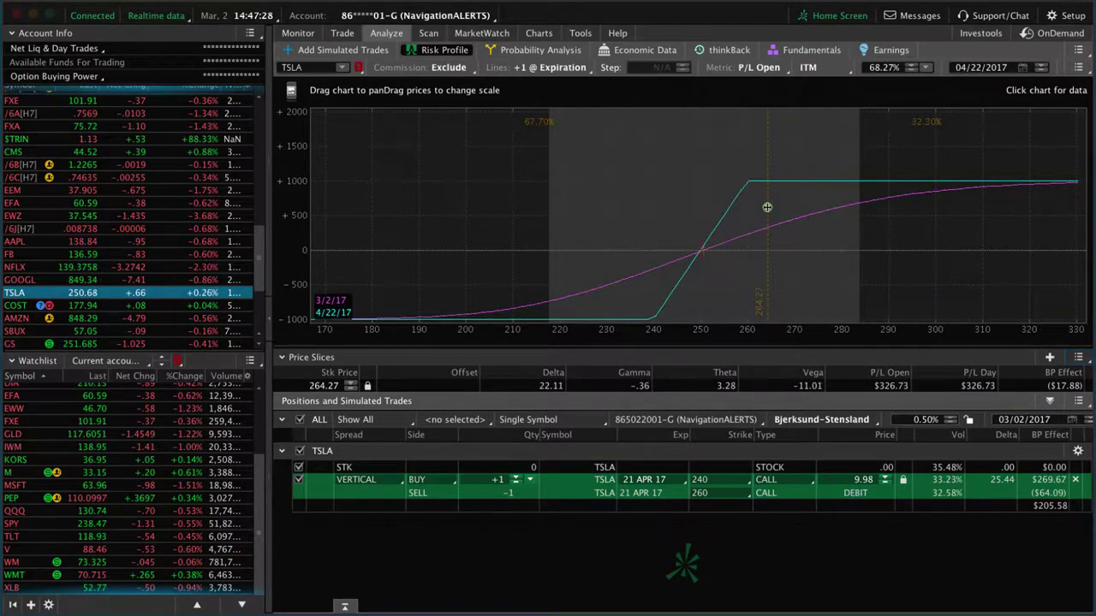
{"action": "left_click_drag", "start_coordinate": [767, 207], "coordinate": [733, 214]}
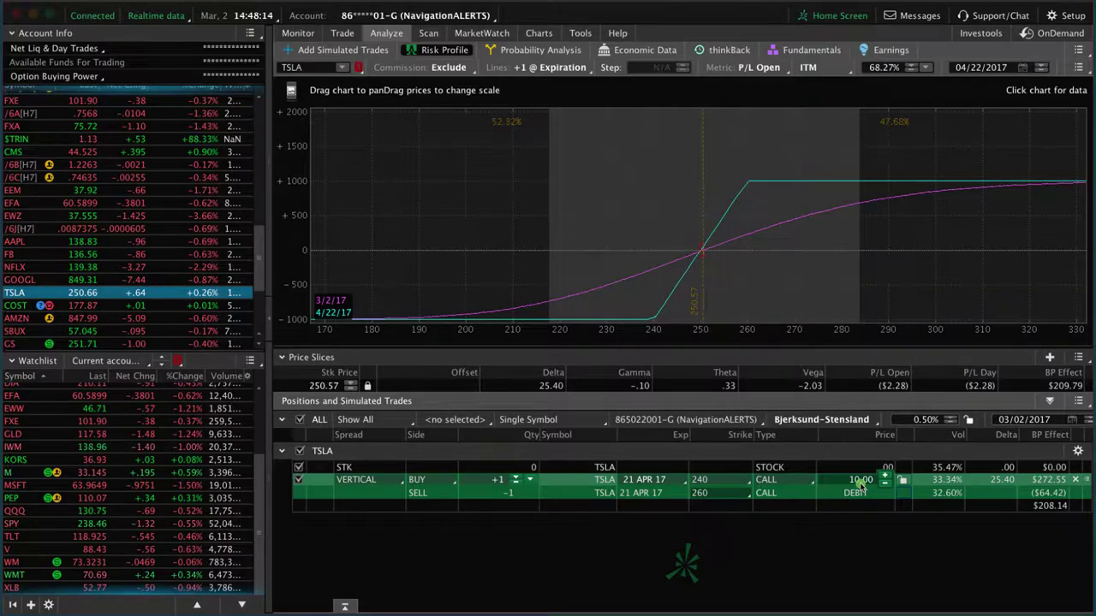
Confirm and send the buy order for one TSLA 240/260 call vertical at a 10.00 limit
{"action": "right_click", "coordinate": [573, 492]}
{"action": "left_click", "coordinate": [654, 471]}
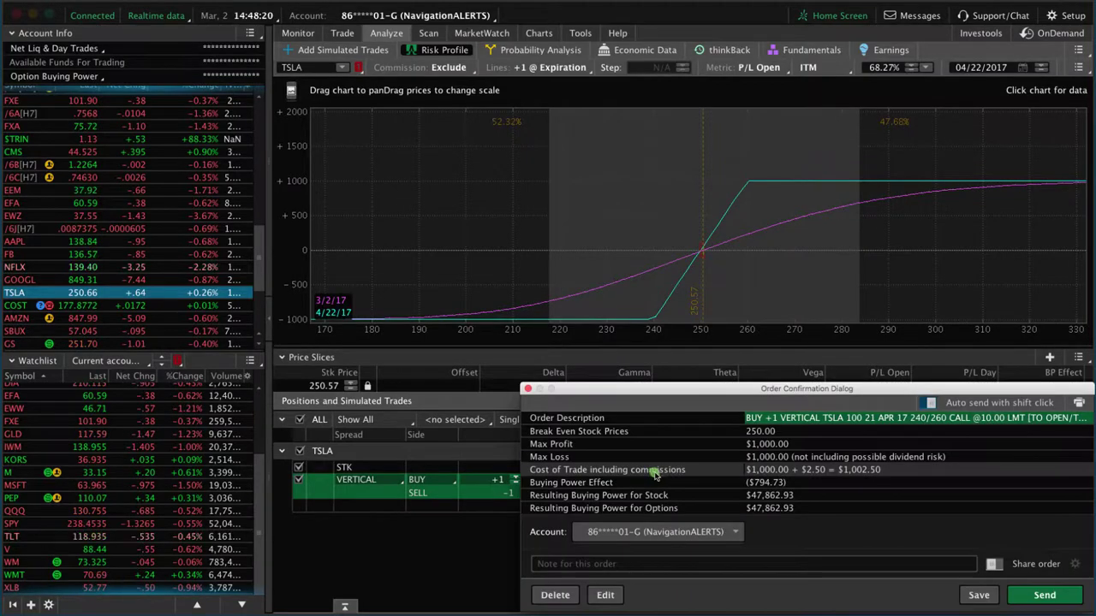
{"action": "left_click", "coordinate": [1029, 598]}
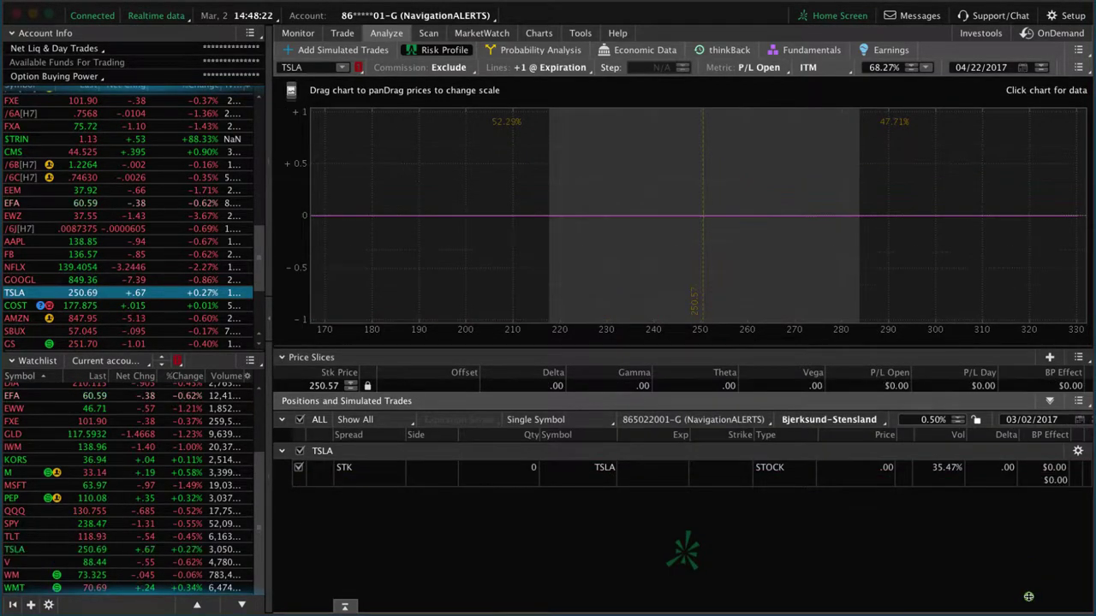
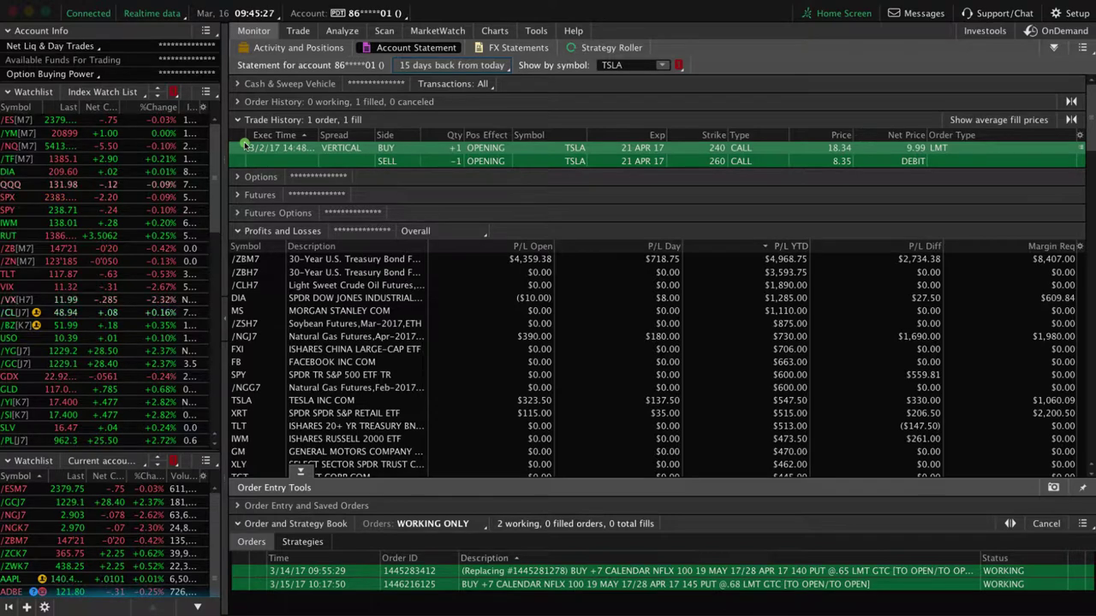
Examine the open TSLA position's risk profile and the daily TSLA price chart, returning to an enlarged risk profile
{"action": "left_click", "coordinate": [341, 30]}
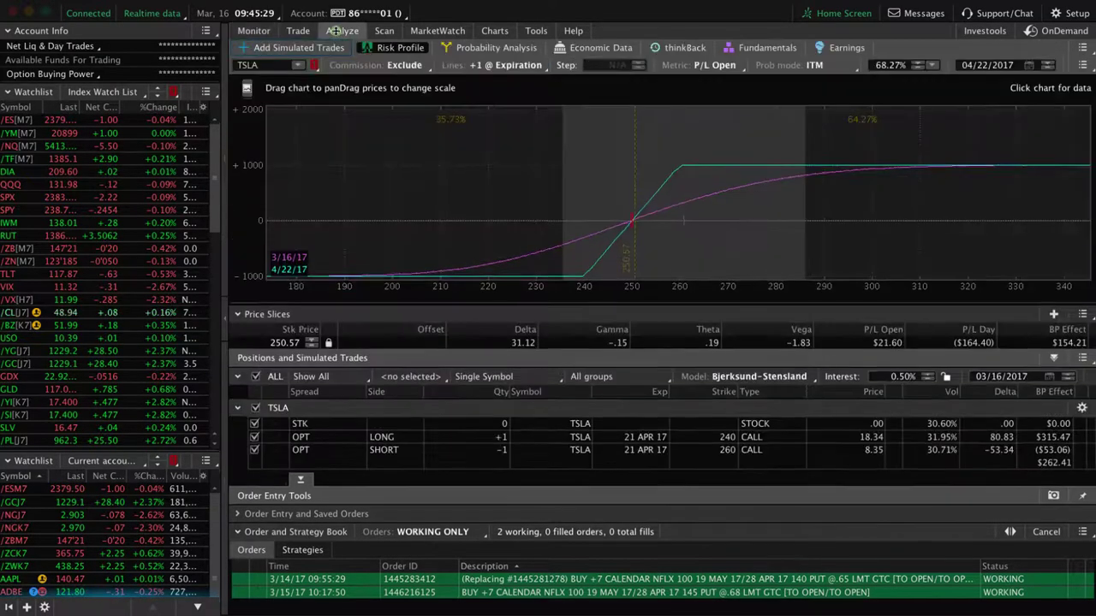
{"action": "left_click", "coordinate": [501, 31]}
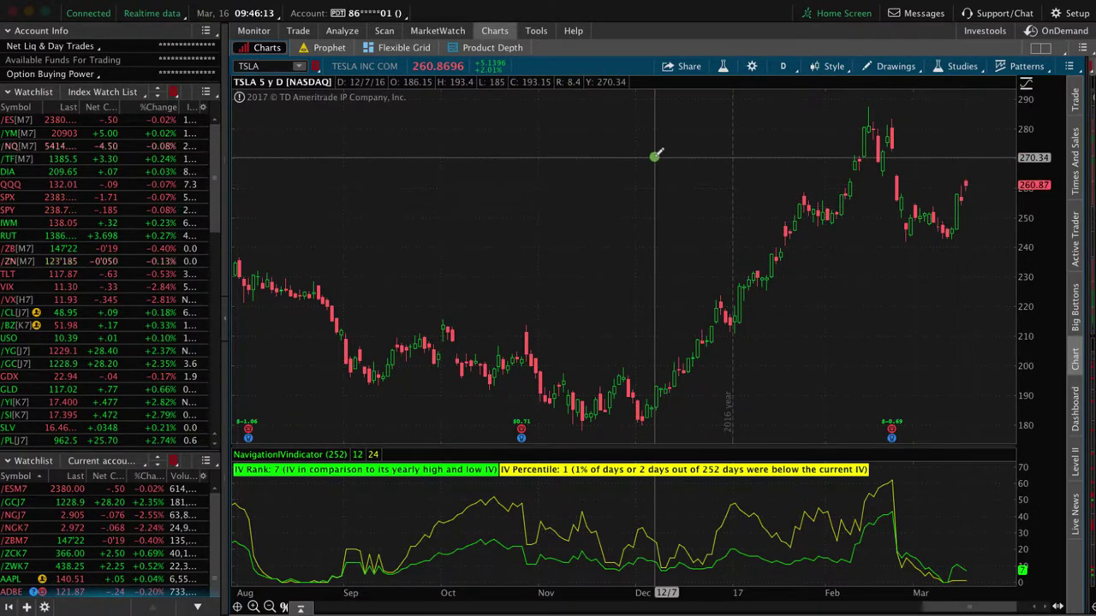
{"action": "mouse_move", "coordinate": [341, 31]}
{"action": "left_click", "coordinate": [317, 76]}
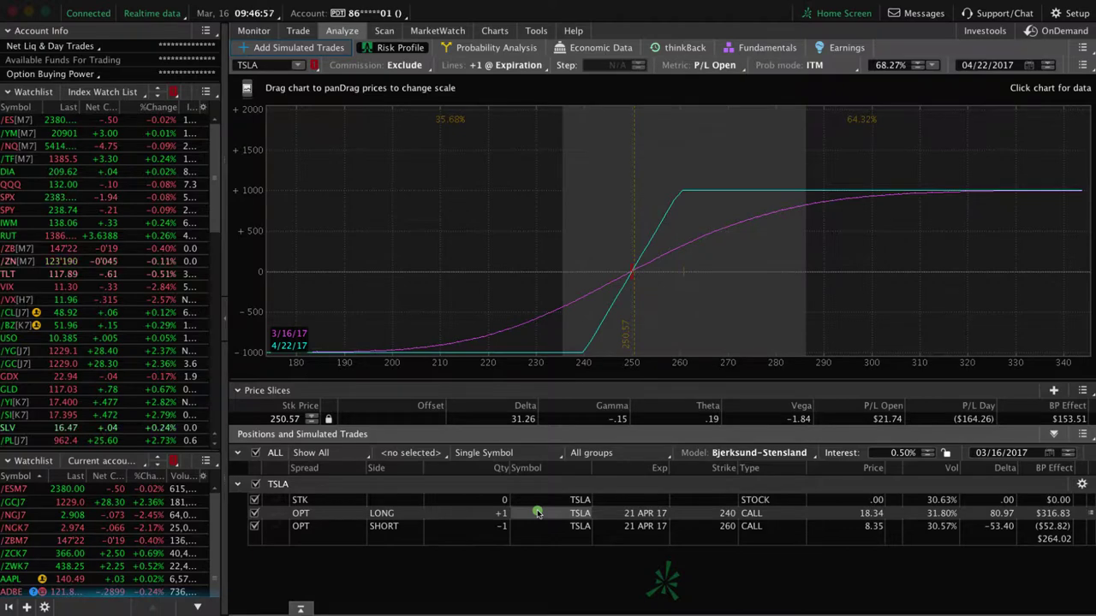
Create a closing order that sells the long 240 and short 260 TSLA calls together as one vertical
{"action": "left_click", "coordinate": [498, 513]}
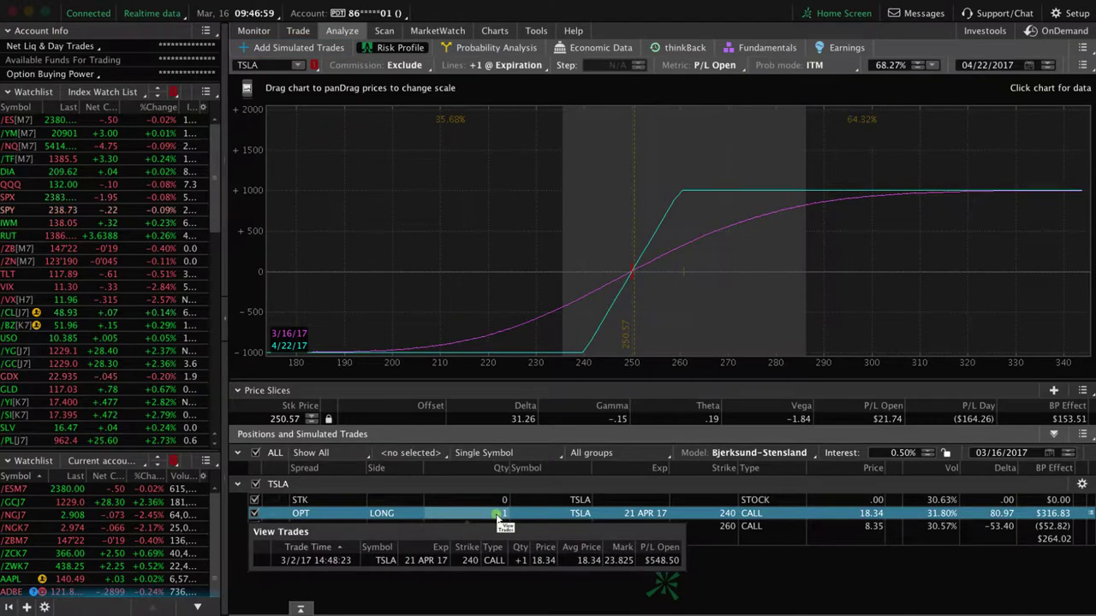
{"action": "left_click", "coordinate": [719, 526], "text": "ctrl"}
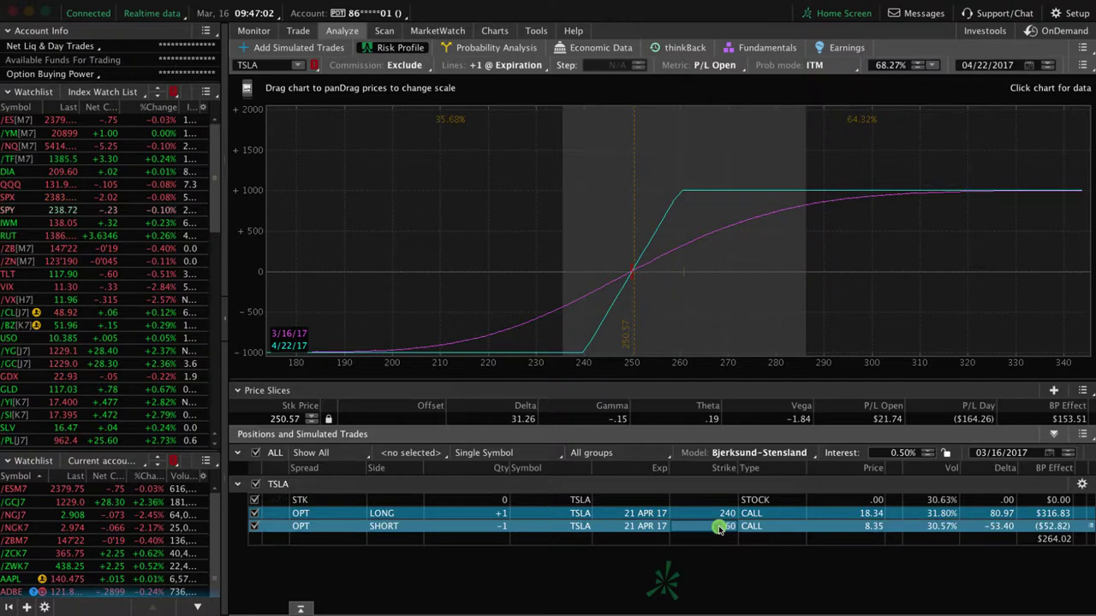
{"action": "right_click", "coordinate": [597, 522]}
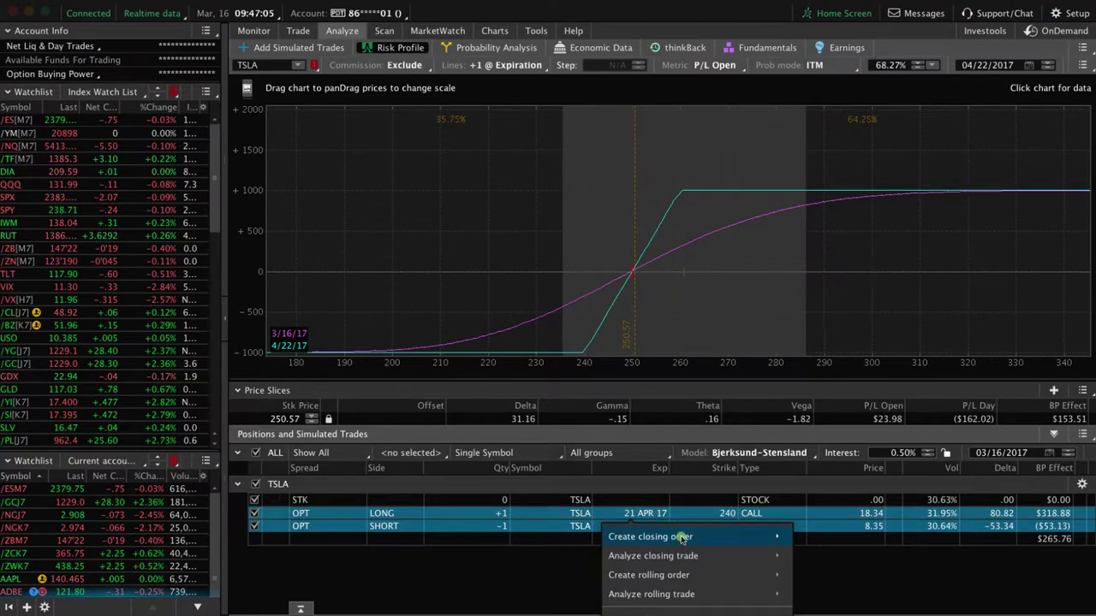
{"action": "mouse_move", "coordinate": [685, 536]}
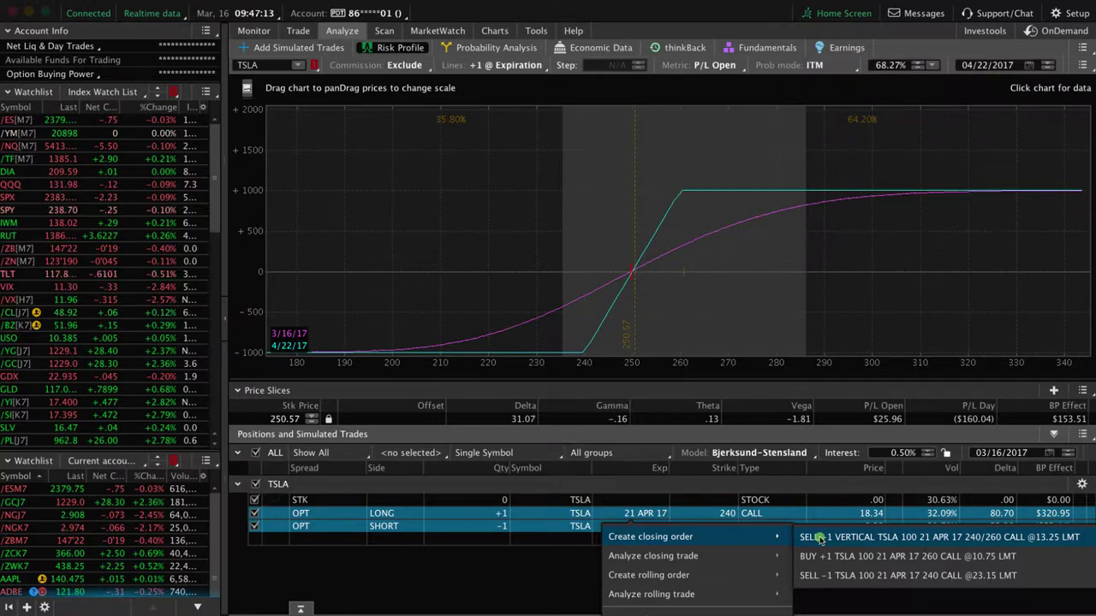
{"action": "left_click", "coordinate": [819, 538]}
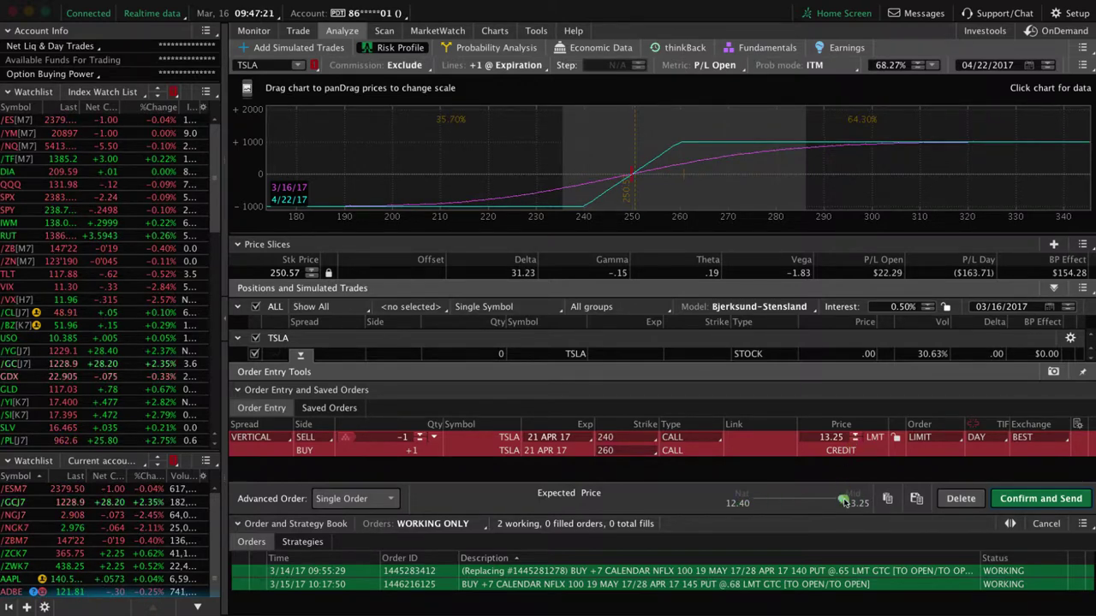
Set the closing vertical's limit price to 13.20 and send the order
{"action": "left_click", "coordinate": [855, 442]}
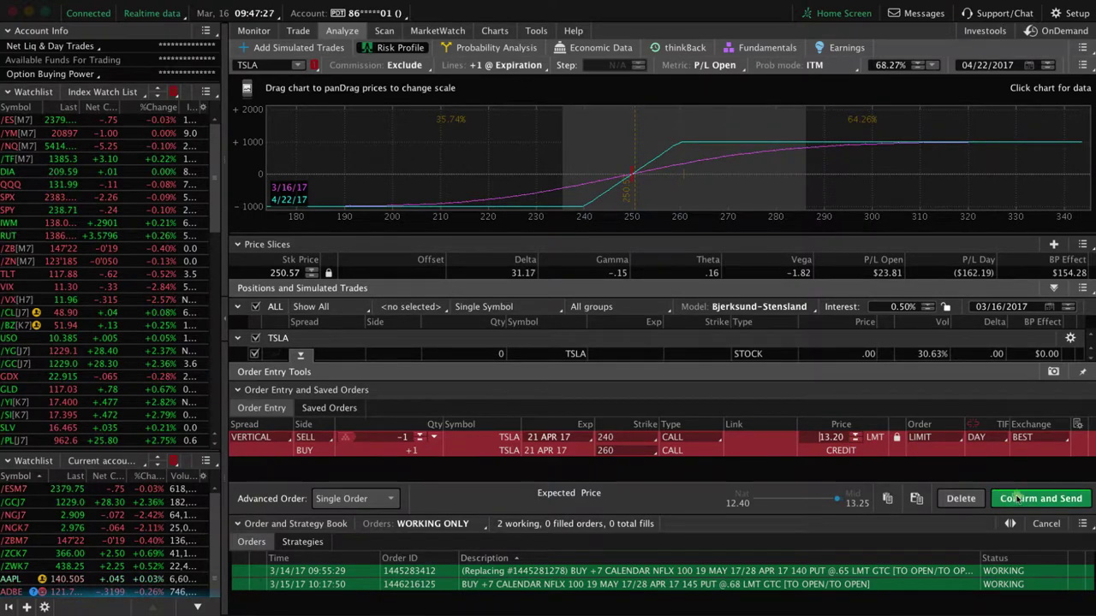
{"action": "left_click", "coordinate": [1017, 499]}
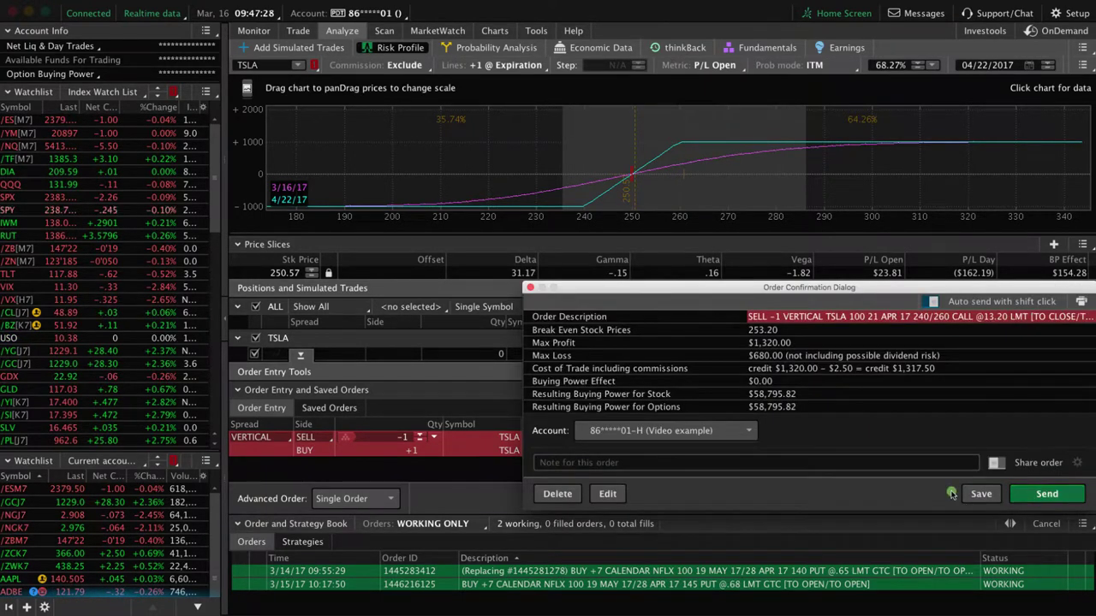
{"action": "left_click", "coordinate": [1026, 495]}
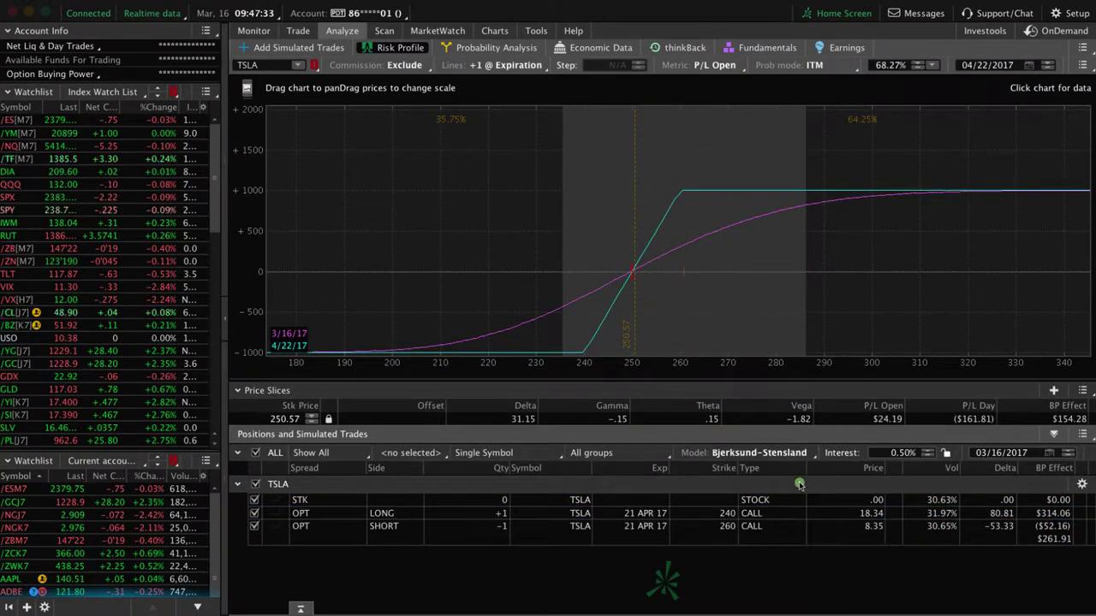
Cancel and replace the working TSLA closing order with a limit price of 12.95, and send the replacement
{"action": "left_click", "coordinate": [300, 609]}
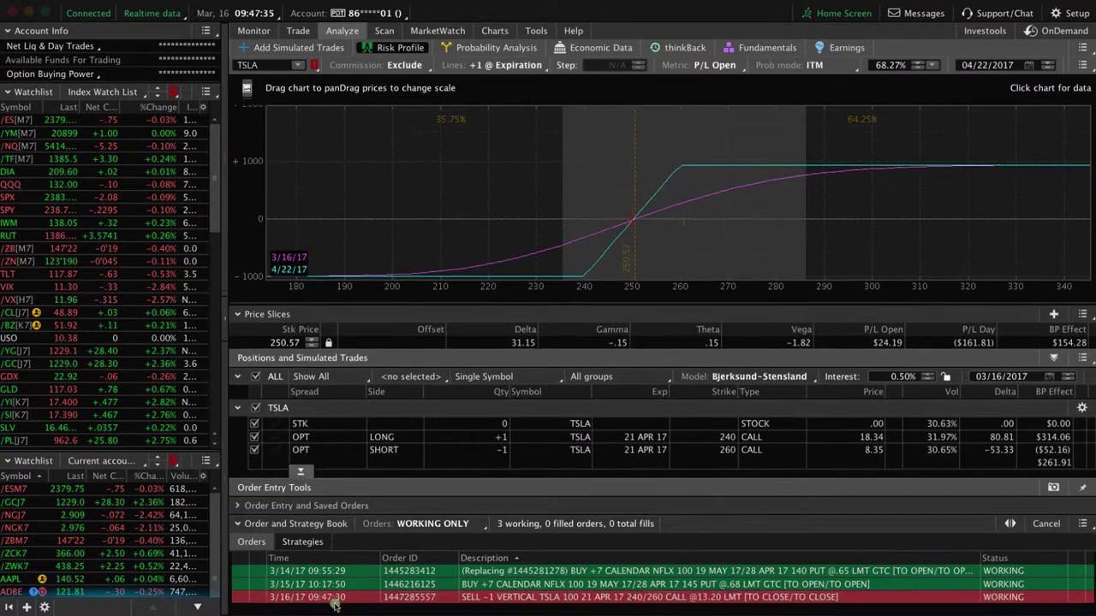
{"action": "right_click", "coordinate": [568, 598]}
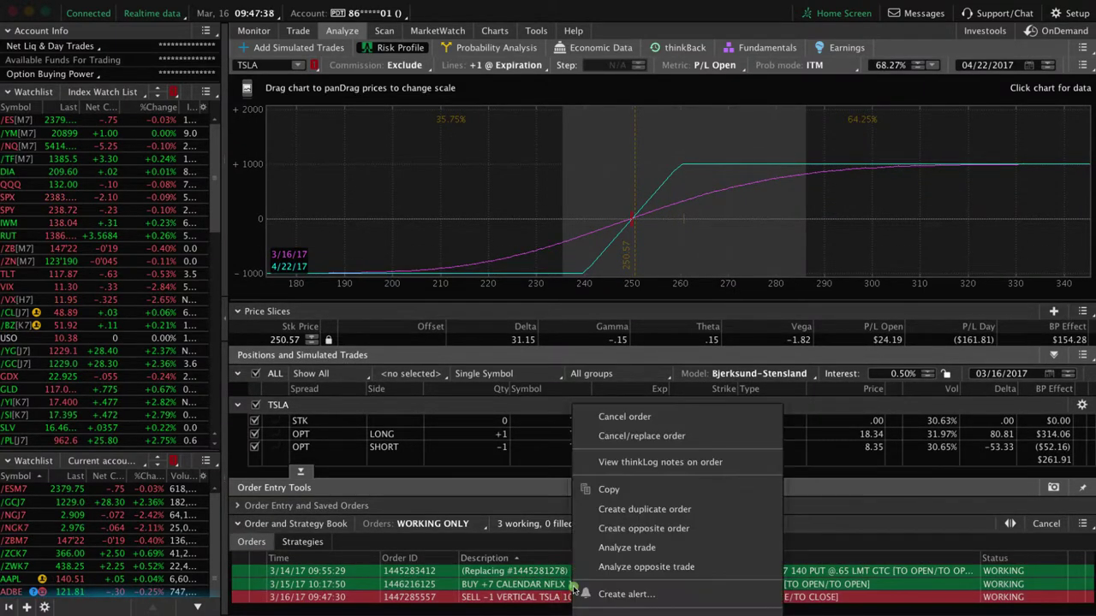
{"action": "left_click", "coordinate": [641, 436]}
{"action": "left_click", "coordinate": [852, 441]}
{"action": "left_click", "coordinate": [854, 442]}
{"action": "left_click", "coordinate": [854, 442]}
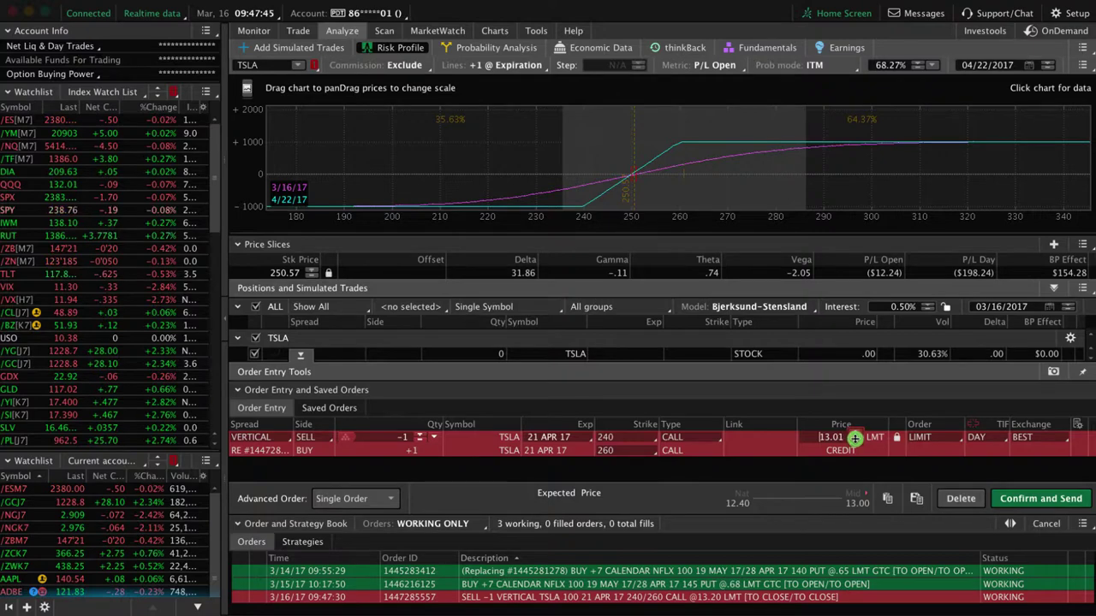
{"action": "left_click", "coordinate": [855, 440]}
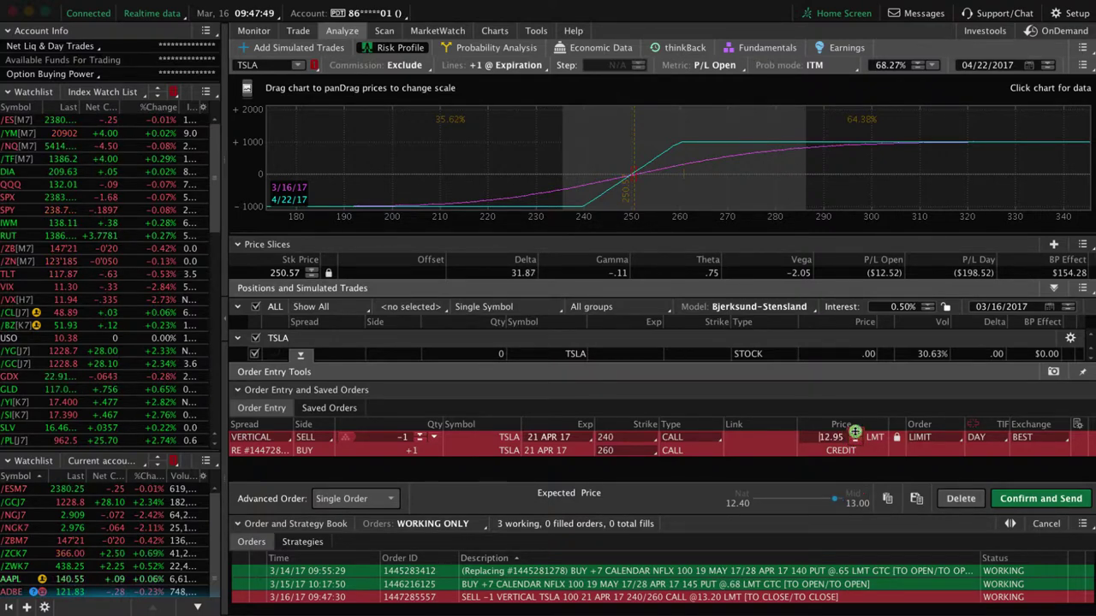
{"action": "left_click", "coordinate": [1011, 500]}
{"action": "left_click", "coordinate": [1020, 495]}
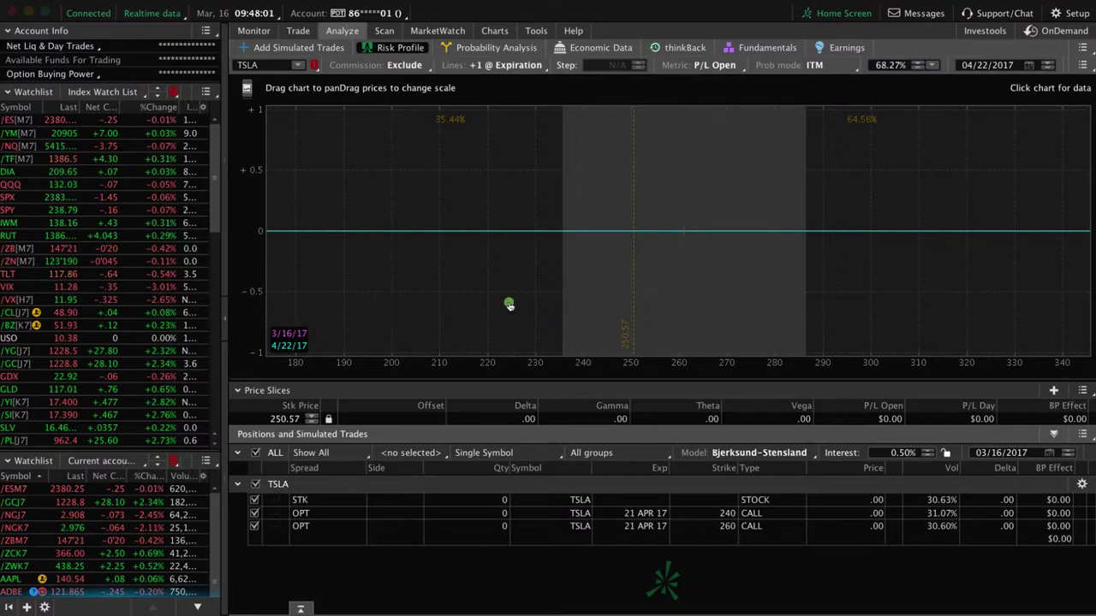
Open the TSLA trade history in the account statement and use Calculator to compute 13.16 minus 9.99
{"action": "left_click", "coordinate": [263, 32]}
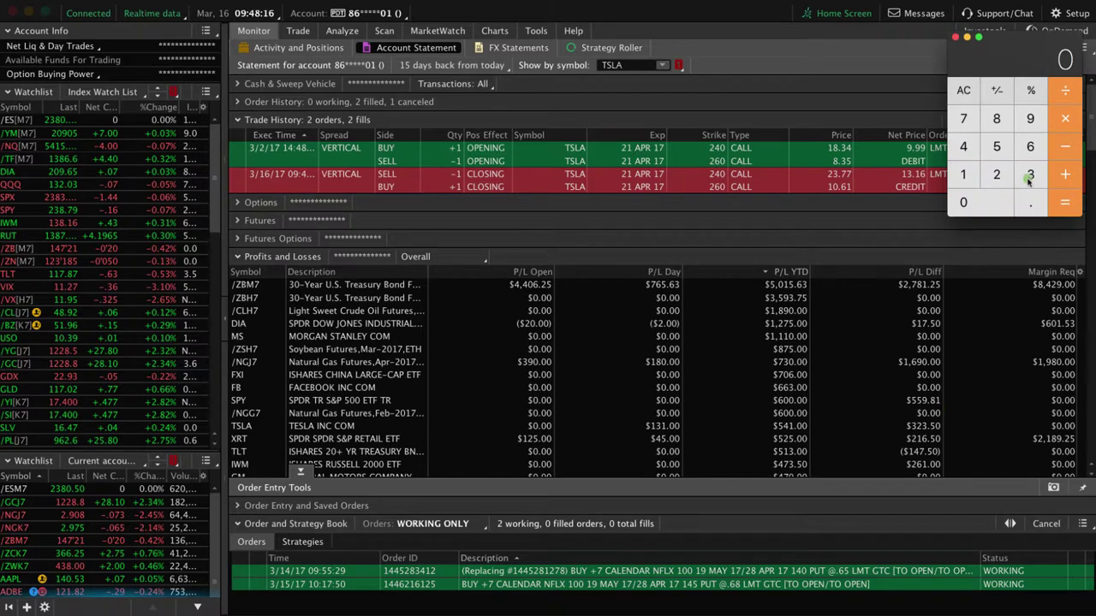
{"action": "left_click_drag", "start_coordinate": [996, 57], "coordinate": [826, 246]}
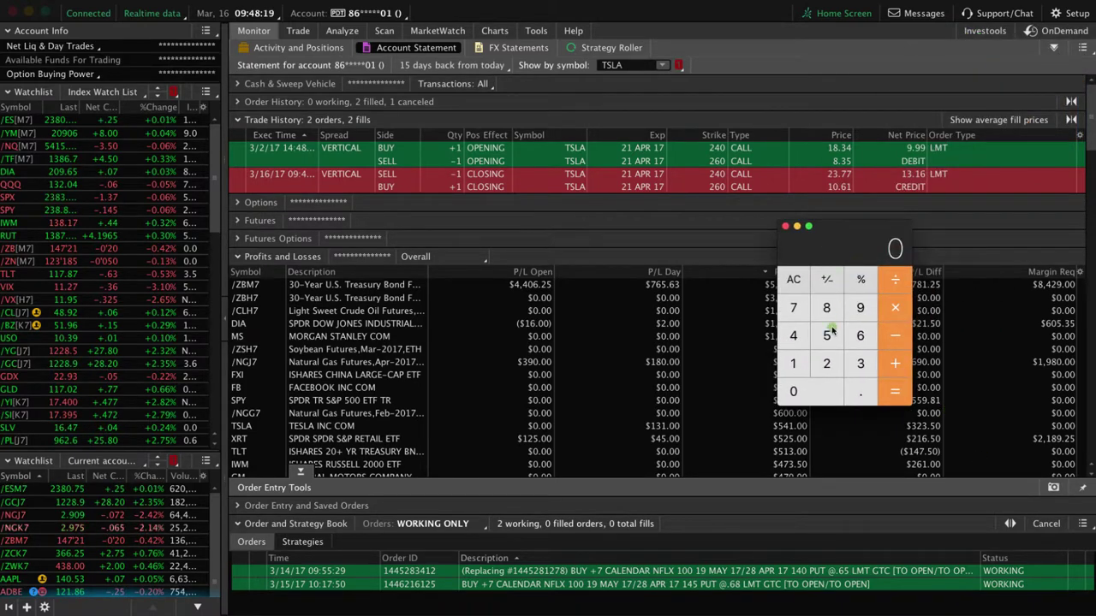
{"action": "left_click", "coordinate": [796, 363]}
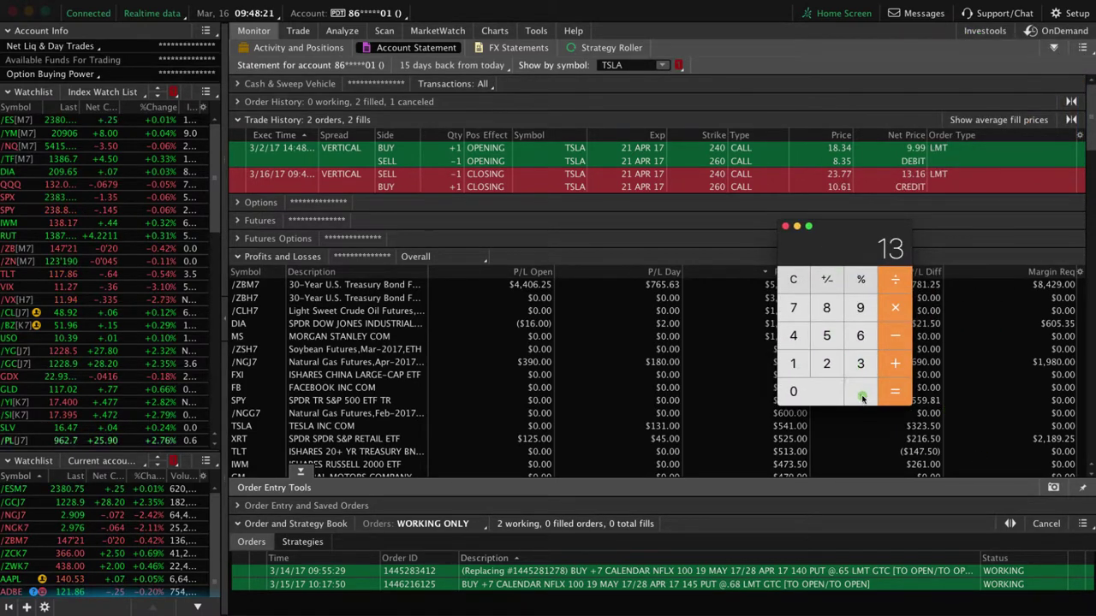
{"action": "left_click", "coordinate": [806, 364]}
{"action": "left_click", "coordinate": [861, 335]}
{"action": "left_click", "coordinate": [893, 337]}
{"action": "left_click", "coordinate": [872, 391]}
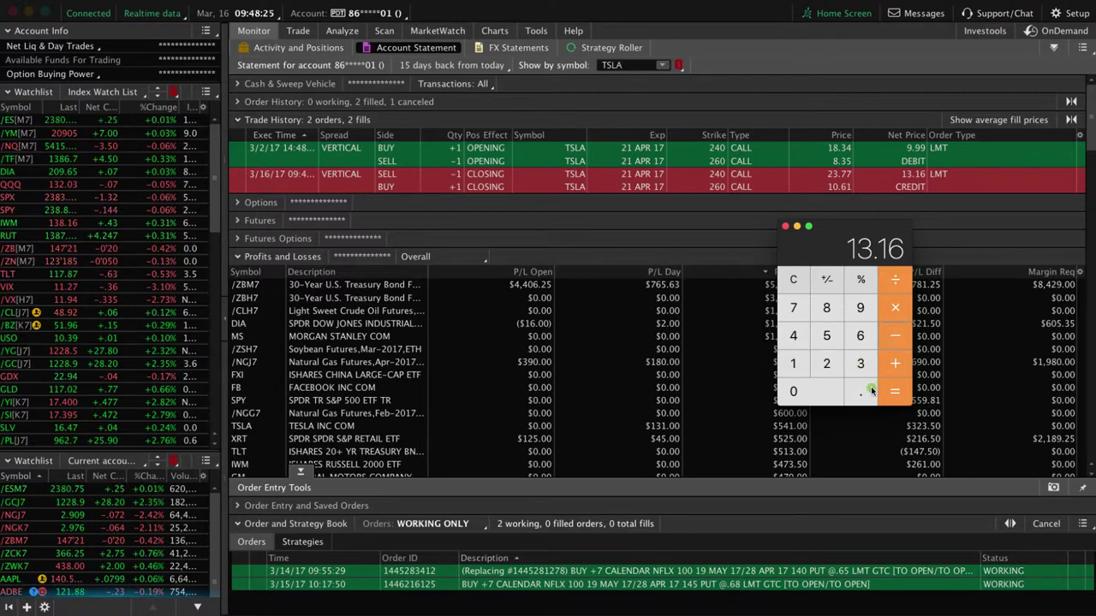
{"action": "left_click", "coordinate": [859, 307]}
{"action": "left_click", "coordinate": [860, 391]}
{"action": "left_click", "coordinate": [860, 307]}
{"action": "left_click", "coordinate": [861, 307]}
{"action": "left_click", "coordinate": [894, 392]}
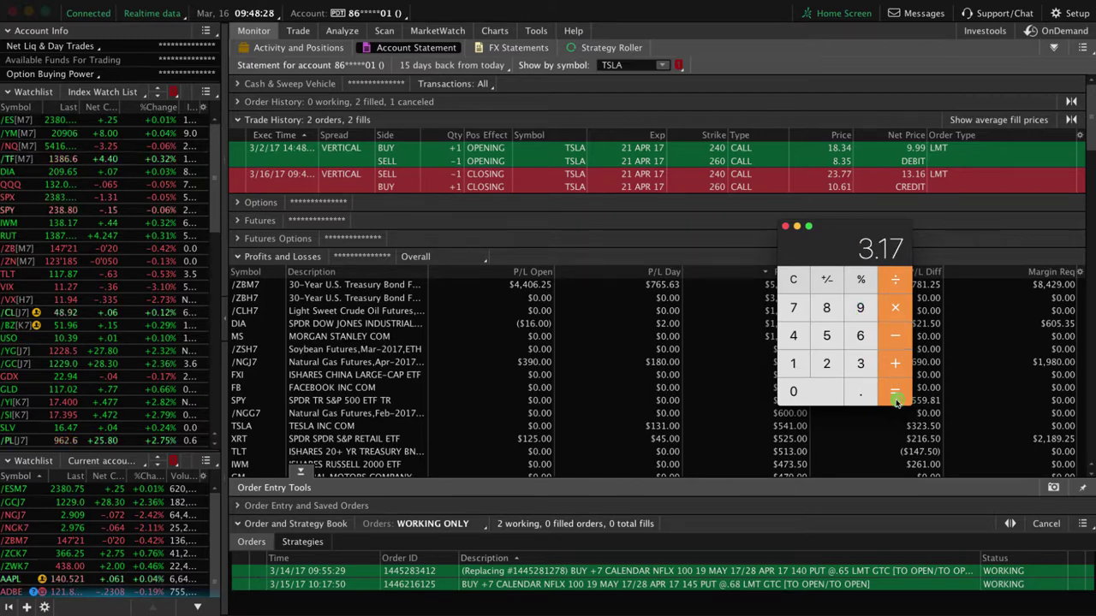
{"action": "left_click", "coordinate": [889, 266]}
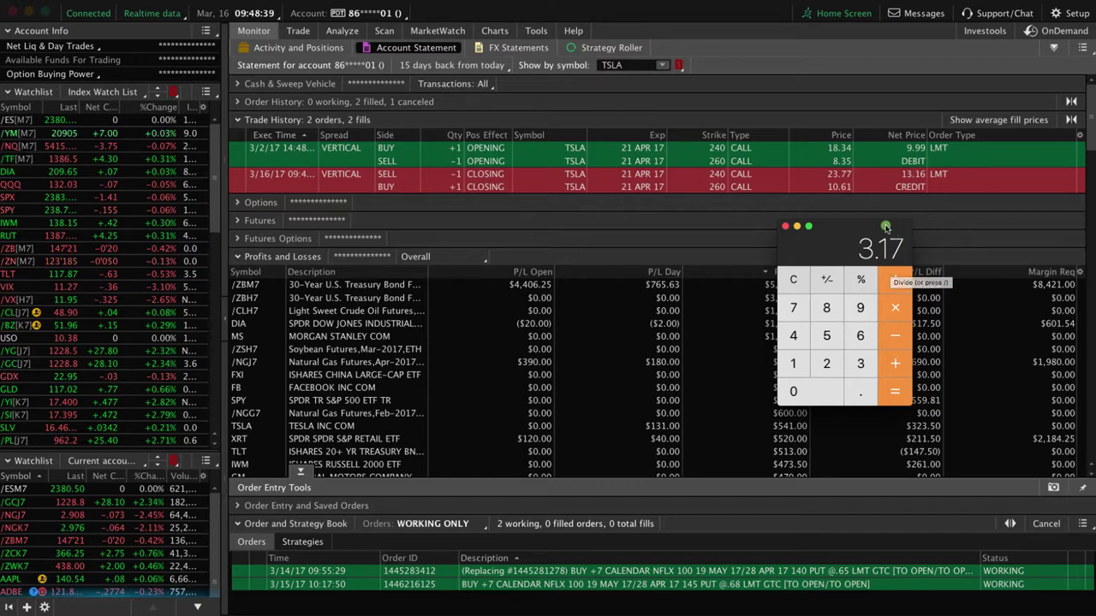